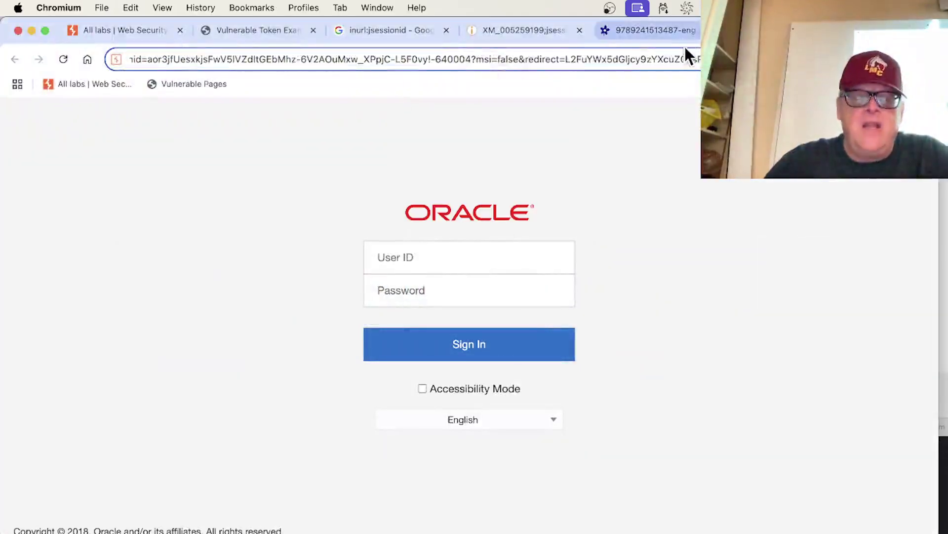
# Bring Chromium forward and close the leftover tabs, including Vulnerable Token Examples
pyautogui.click(686, 47)
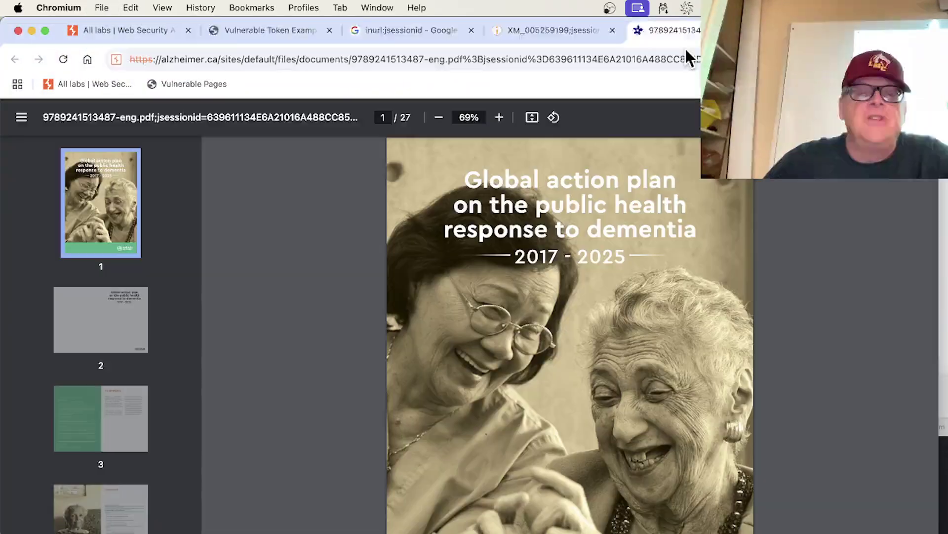
pyautogui.press('super+w')
pyautogui.press('super+w')
pyautogui.press('super+w')
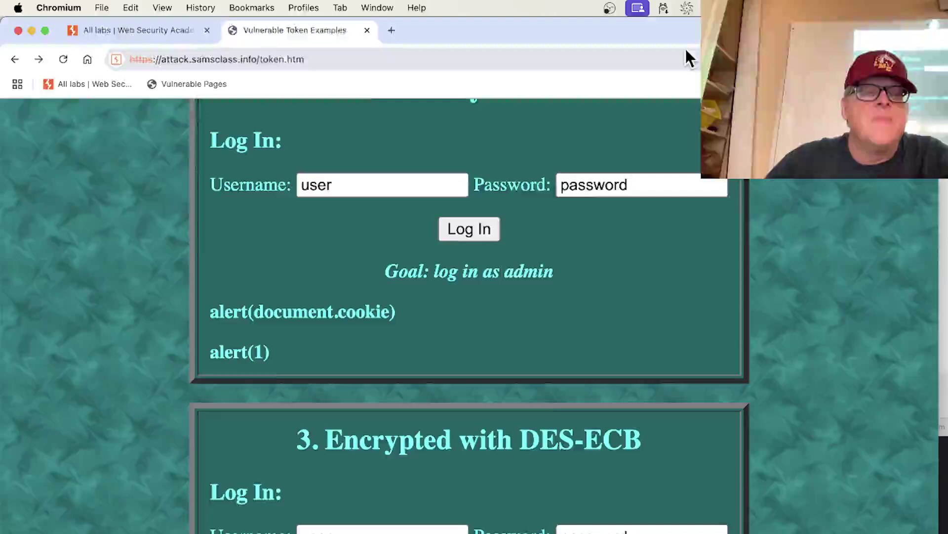
pyautogui.press('super+w')
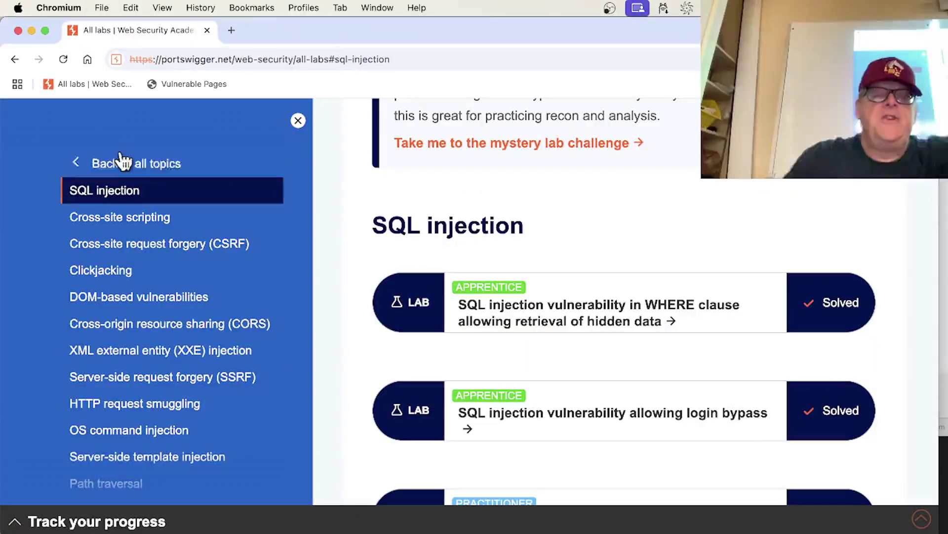
# Scroll to the SQL injection labs list and bring up the link options for the first lab
pyautogui.scroll(-1, 496, 153)
pyautogui.scroll(-1, 496, 150)
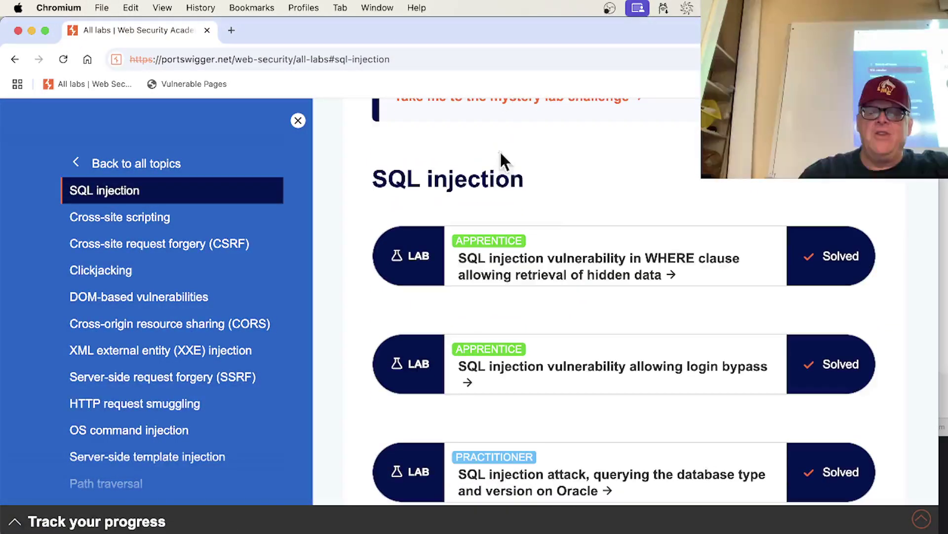
pyautogui.rightClick(569, 259)
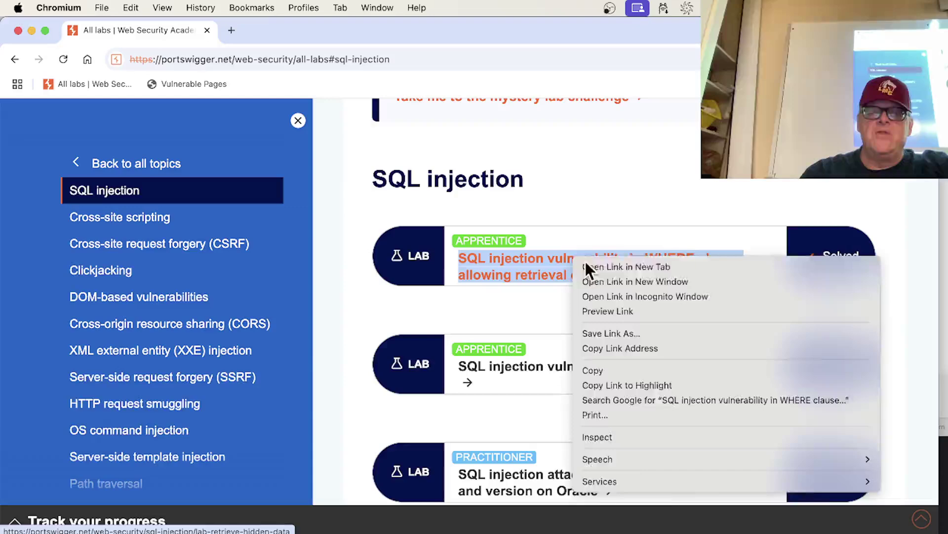
# Open the first SQL injection lab's description in a new tab and launch the lab in another tab
pyautogui.click(586, 262)
pyautogui.click(311, 35)
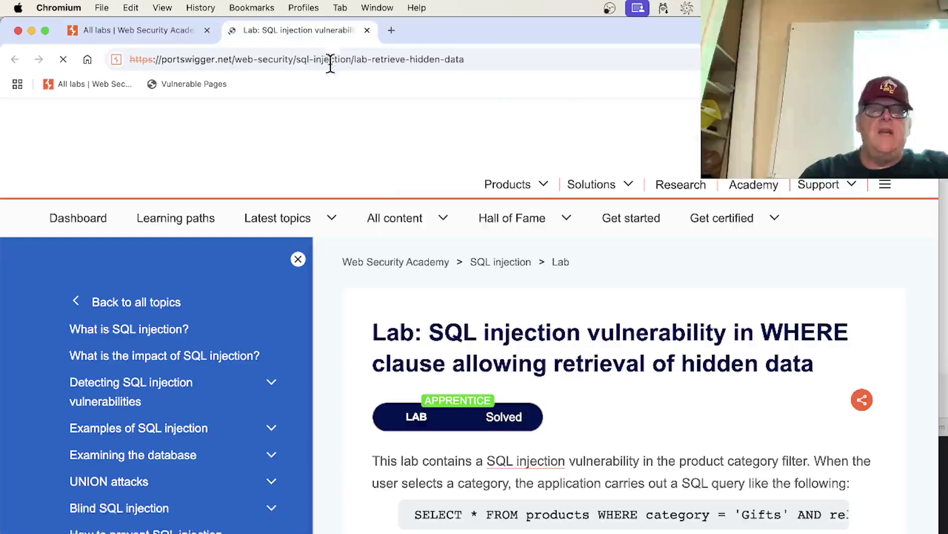
pyautogui.scroll(-5, 529, 470)
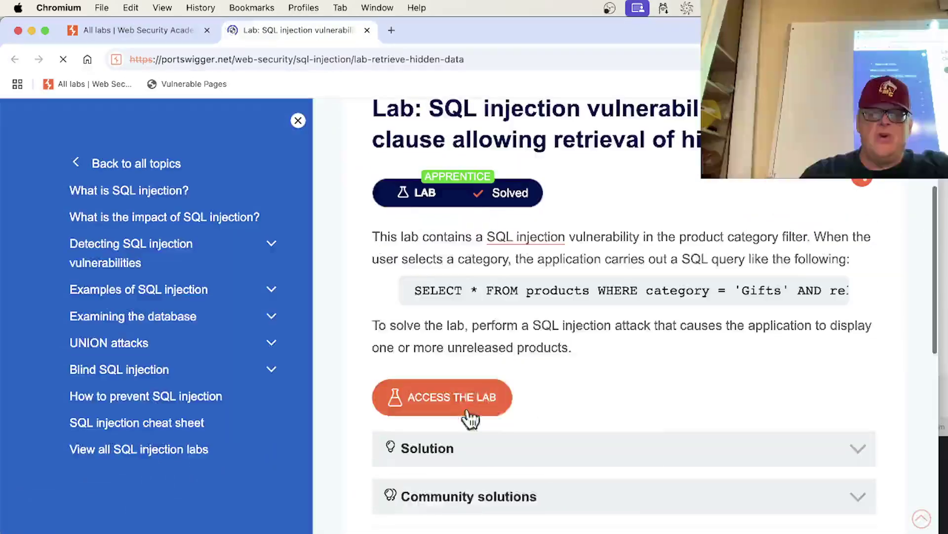
pyautogui.rightClick(461, 398)
pyautogui.click(488, 375)
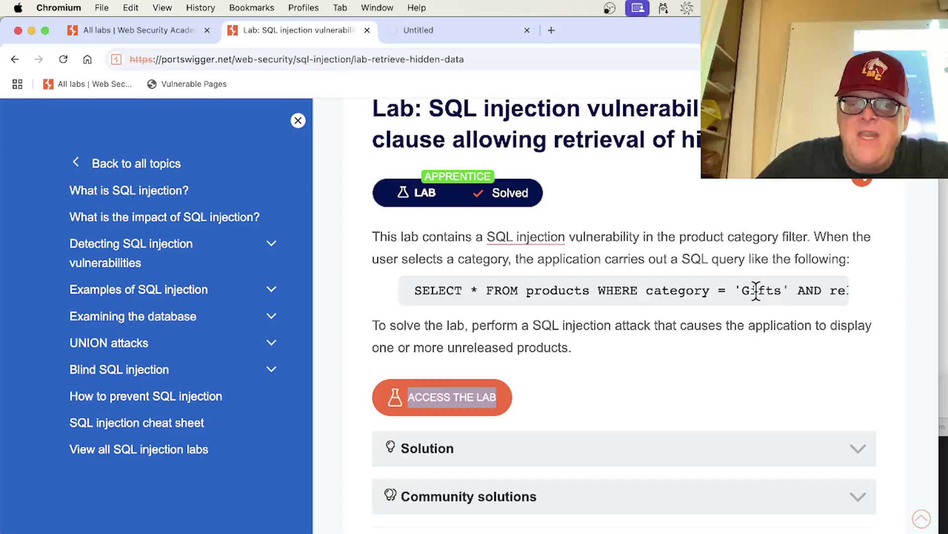
# Scroll the lab description sideways and select the word Gifts in the example SQL query
pyautogui.hscroll(3, 756, 291)
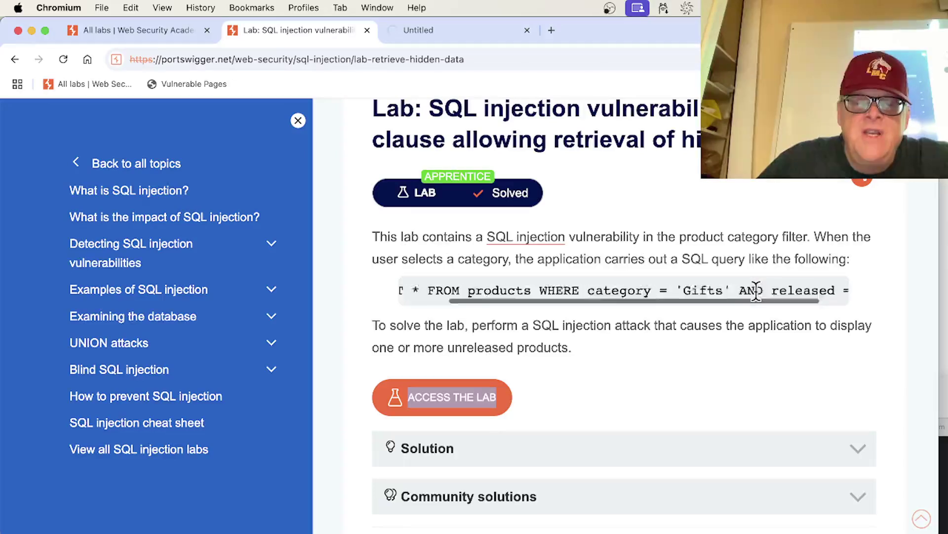
pyautogui.hscroll(-3, 478, 302)
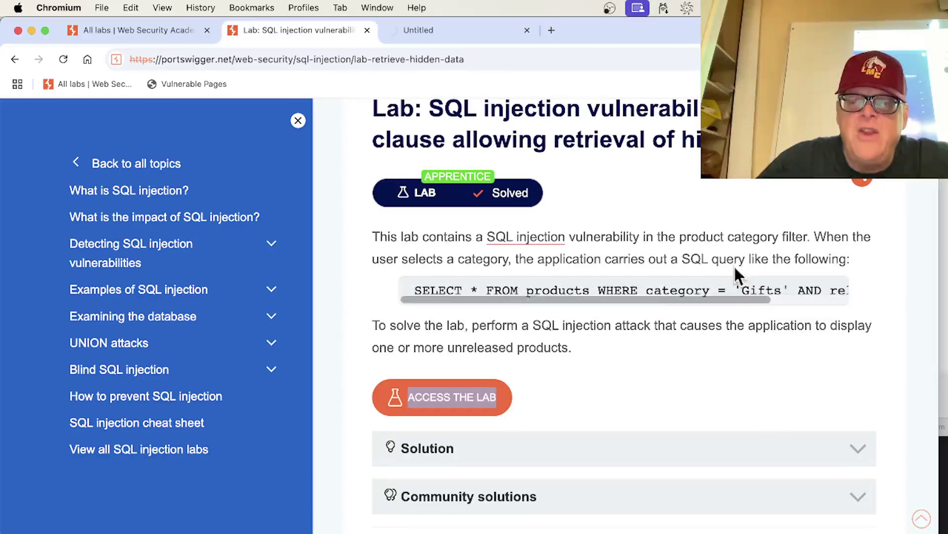
pyautogui.hscroll(5, 736, 289)
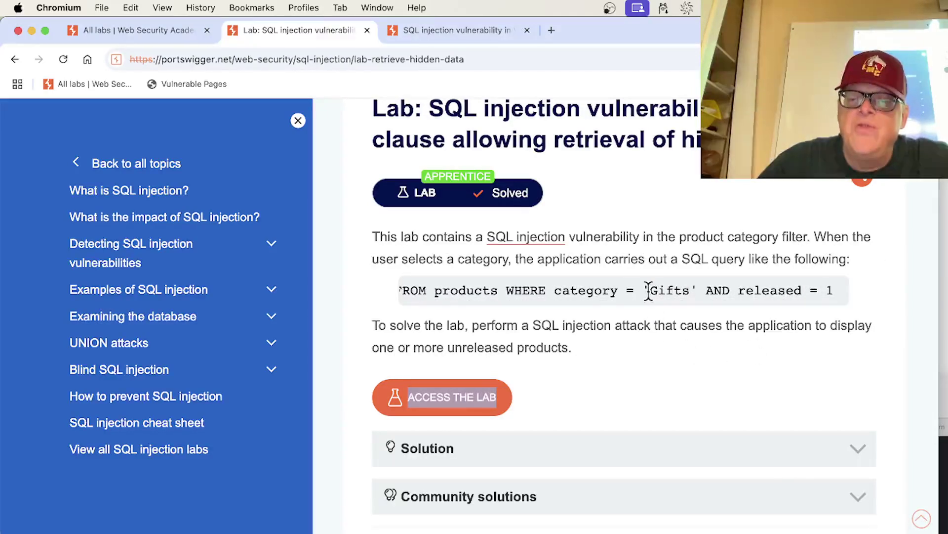
pyautogui.moveTo(649, 290); pyautogui.dragTo(689, 290)
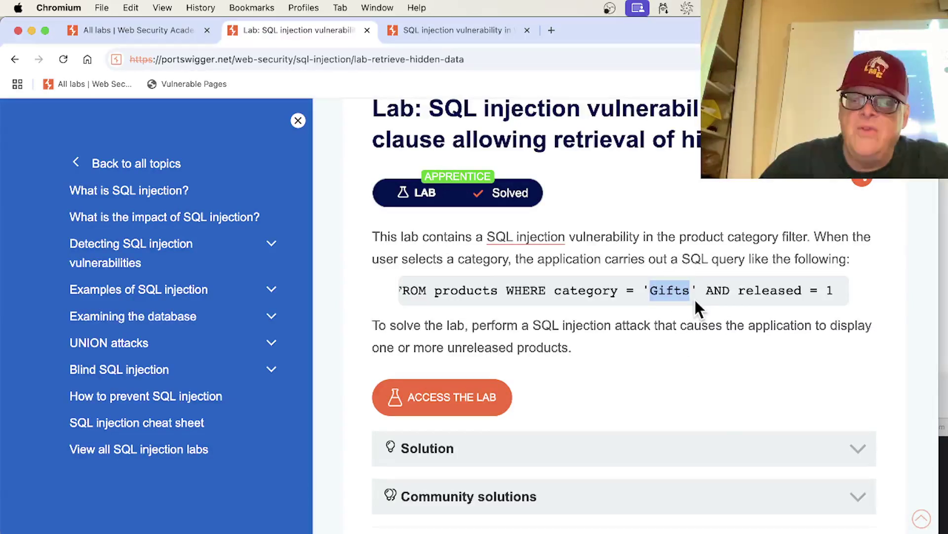
# Expand the Solution steps and select the '+OR+1=1-- payload in step 2
pyautogui.click(847, 448)
pyautogui.scroll(-4, 728, 469)
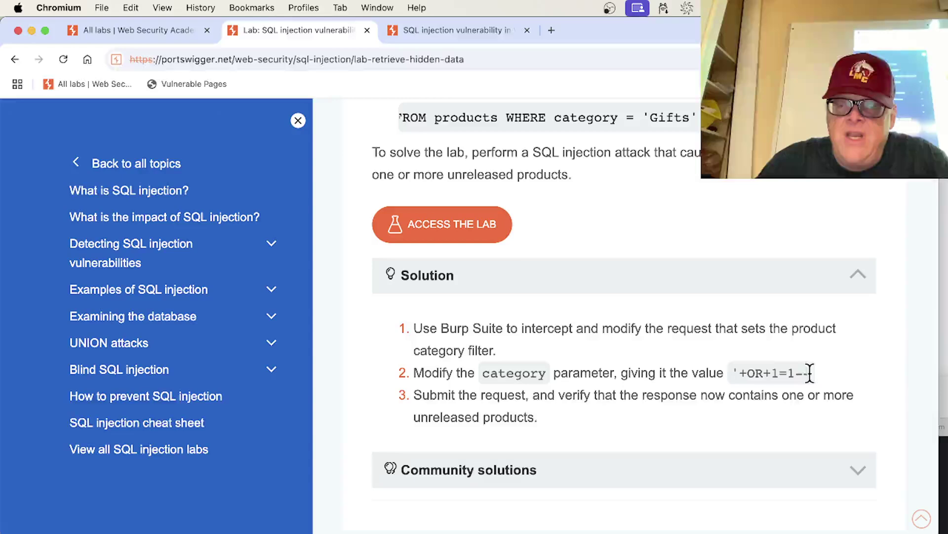
pyautogui.moveTo(812, 373); pyautogui.dragTo(732, 376)
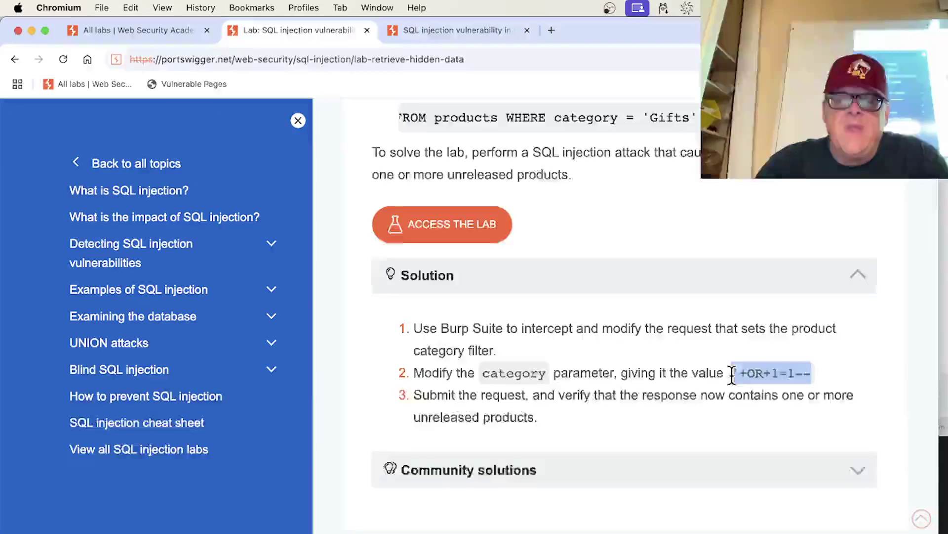
pyautogui.scroll(5, 730, 380)
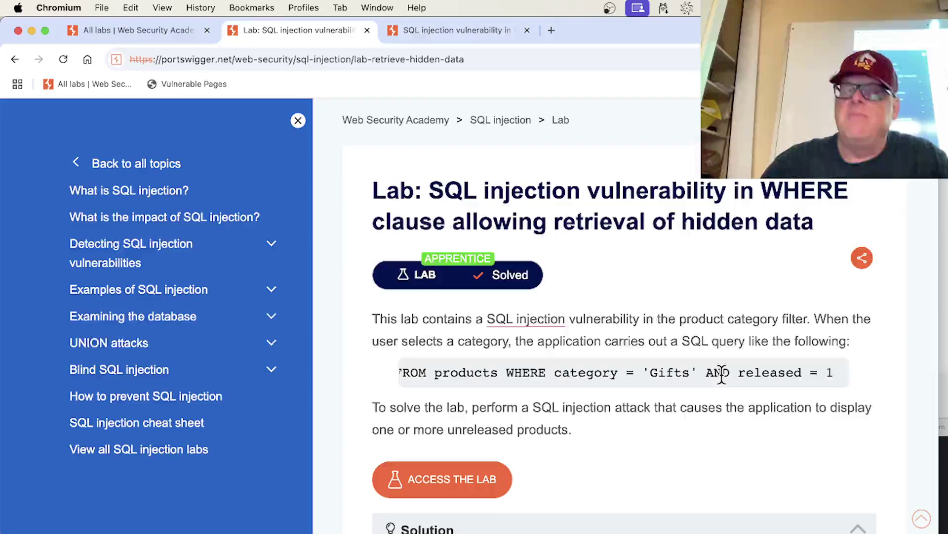
pyautogui.scroll(-6, 721, 372)
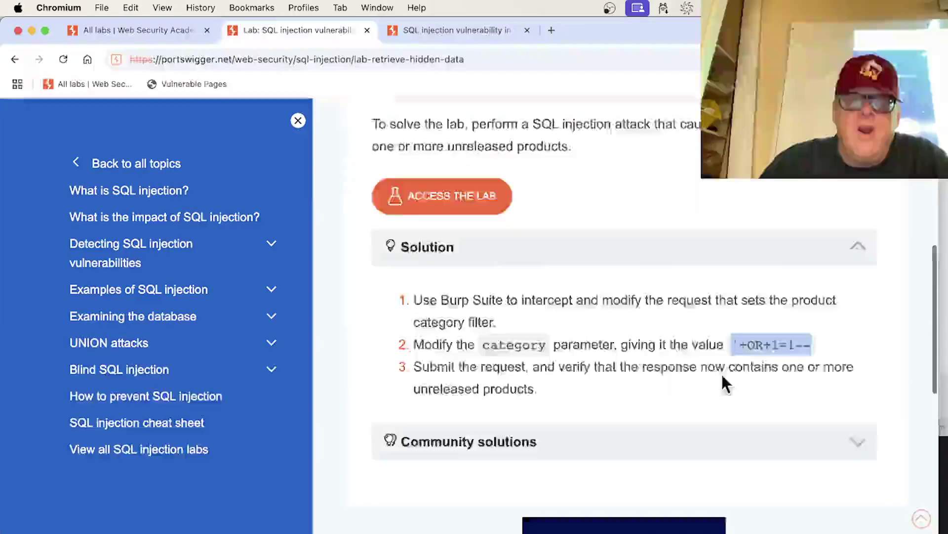
# With the lab shop page showing, clear Burp Suite's proxy HTTP history
pyautogui.click(462, 29)
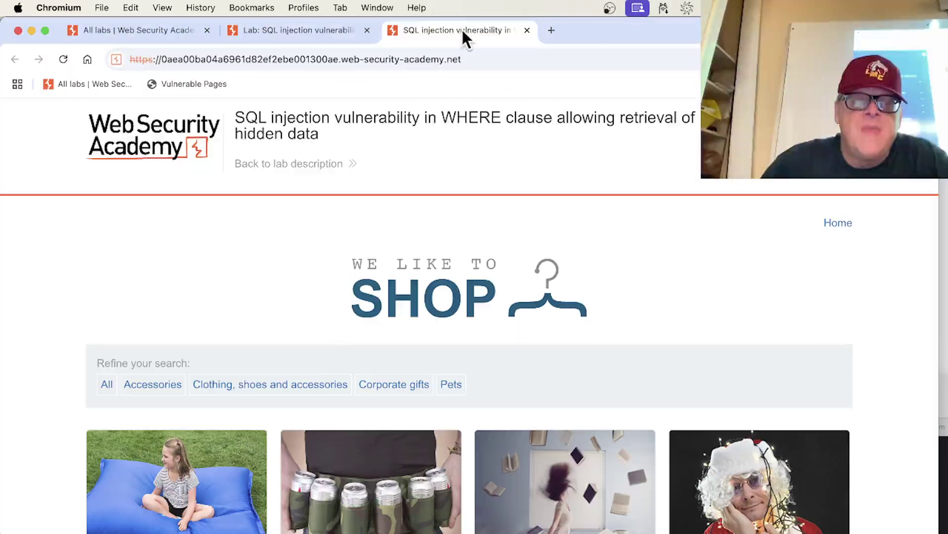
pyautogui.scroll(-2, 511, 270)
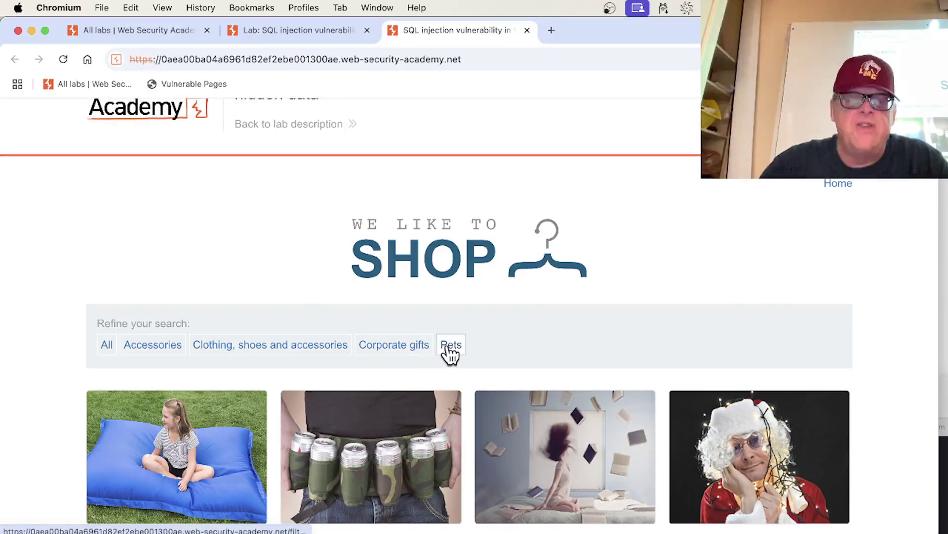
pyautogui.press('super+Tab')
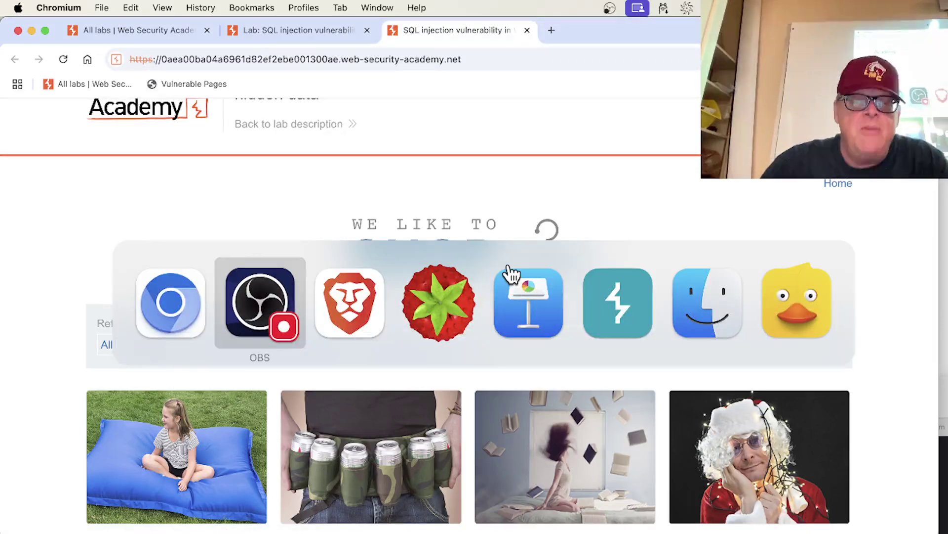
pyautogui.press('super+Tab')
pyautogui.press('super+Tab')
pyautogui.press('super+Tab')
pyautogui.press('super+Tab')
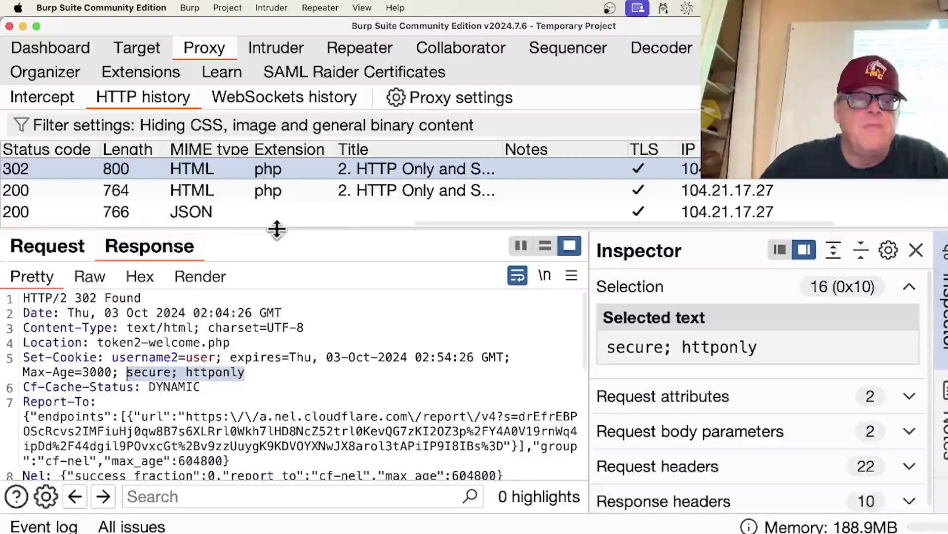
pyautogui.moveTo(277, 228); pyautogui.dragTo(277, 251)
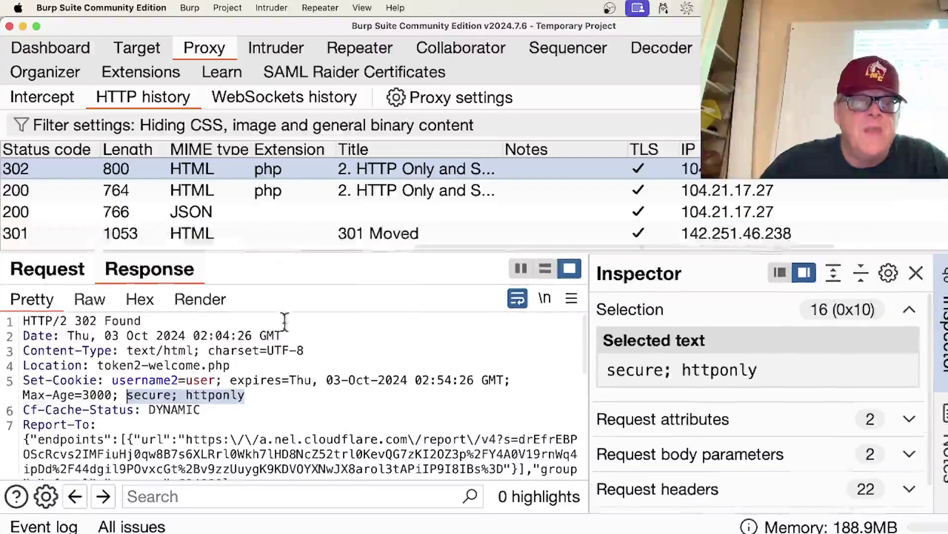
pyautogui.rightClick(295, 213)
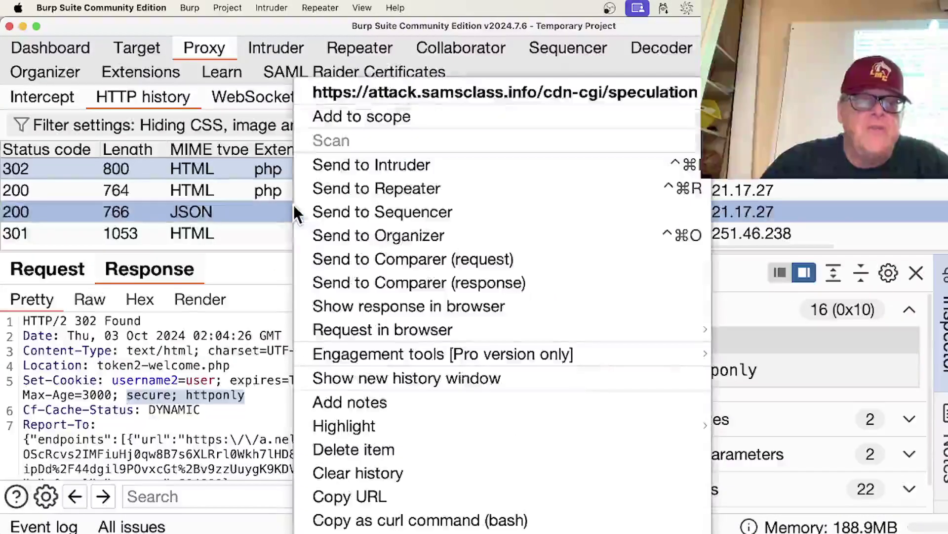
pyautogui.click(375, 463)
pyautogui.click(637, 307)
# Filter the lab shop to the Corporate gifts category so Burp captures that request
pyautogui.press('super+Tab')
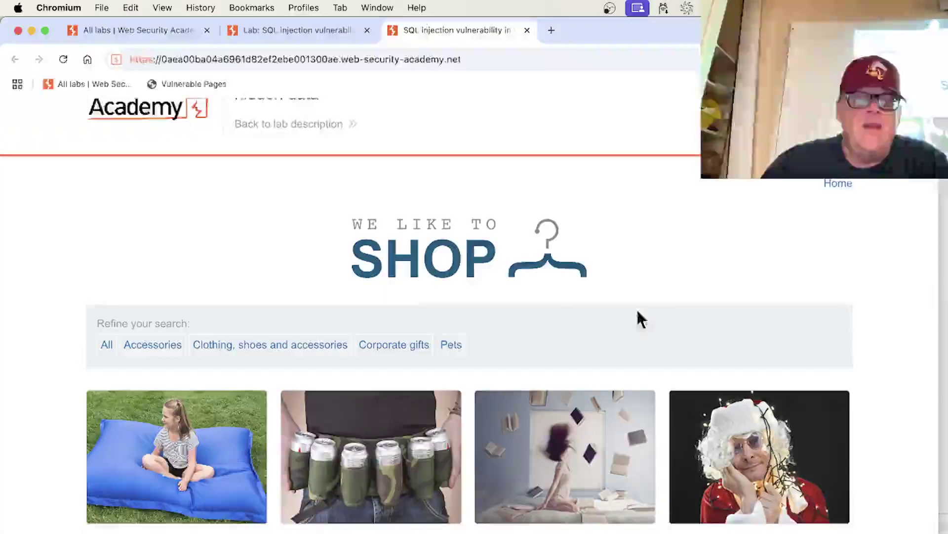
pyautogui.click(416, 353)
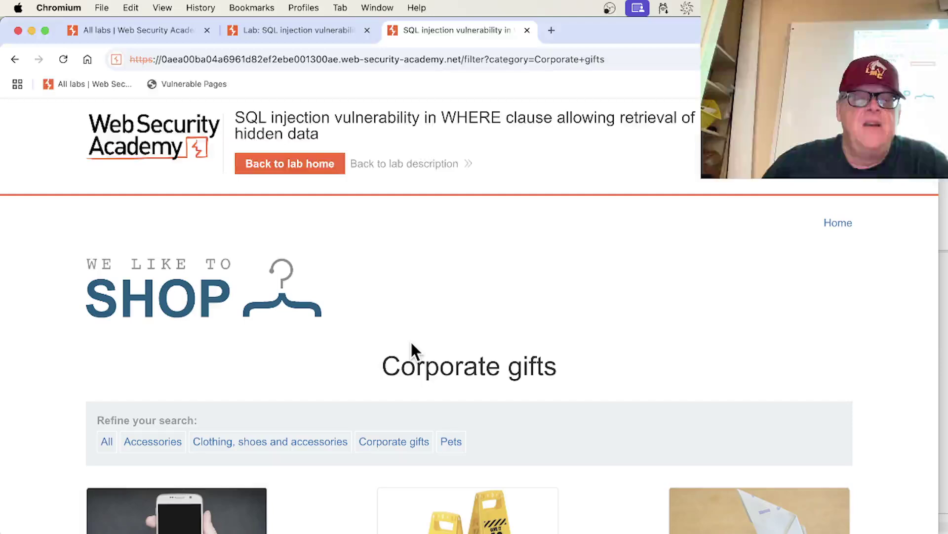
pyautogui.press('super+Tab')
# Select the captured 200 HTML entry and view its GET /filter?category=Corporate+gifts request
pyautogui.click(403, 169)
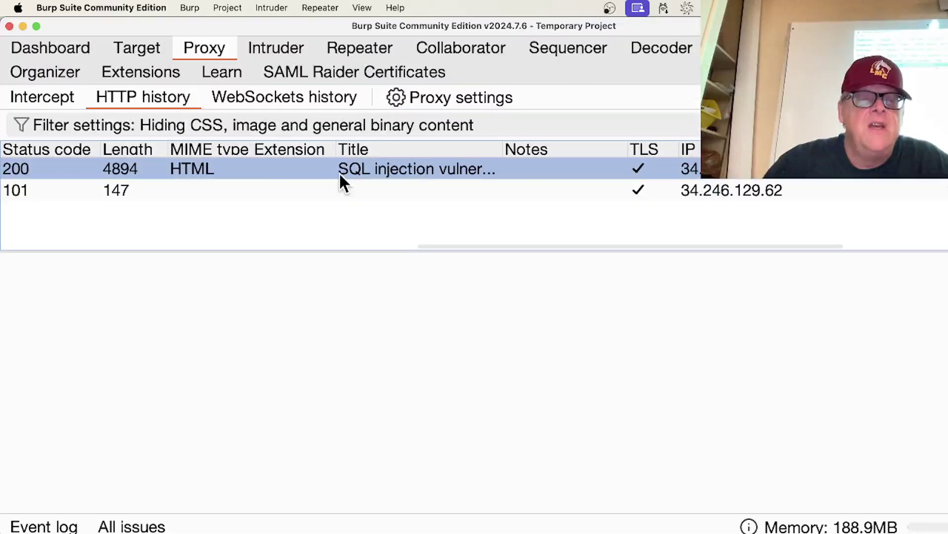
pyautogui.click(192, 186)
pyautogui.click(212, 173)
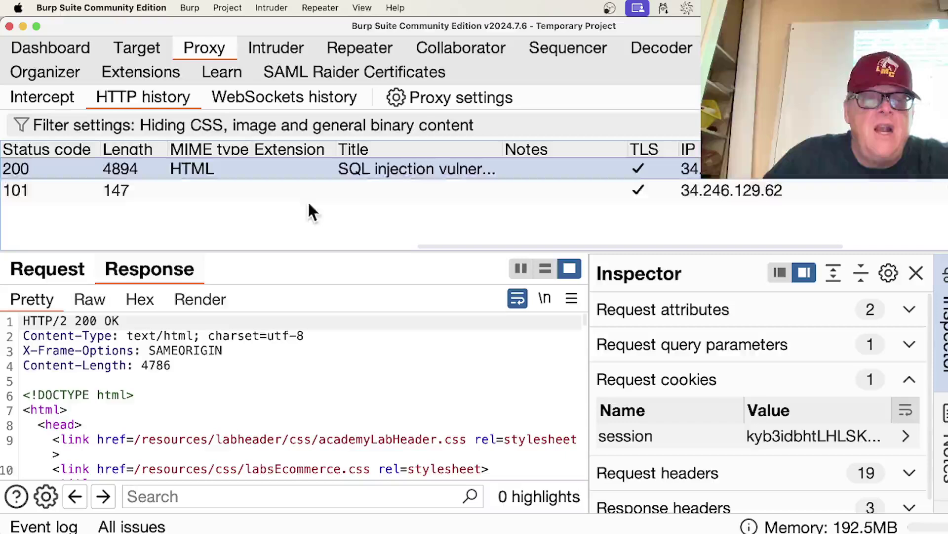
pyautogui.moveTo(334, 149); pyautogui.dragTo(257, 154)
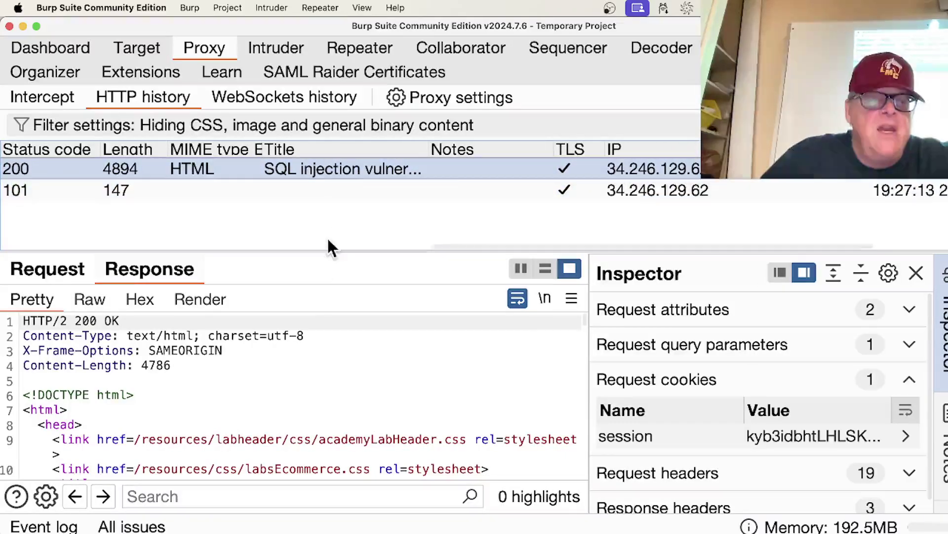
pyautogui.scroll(-20, 256, 408)
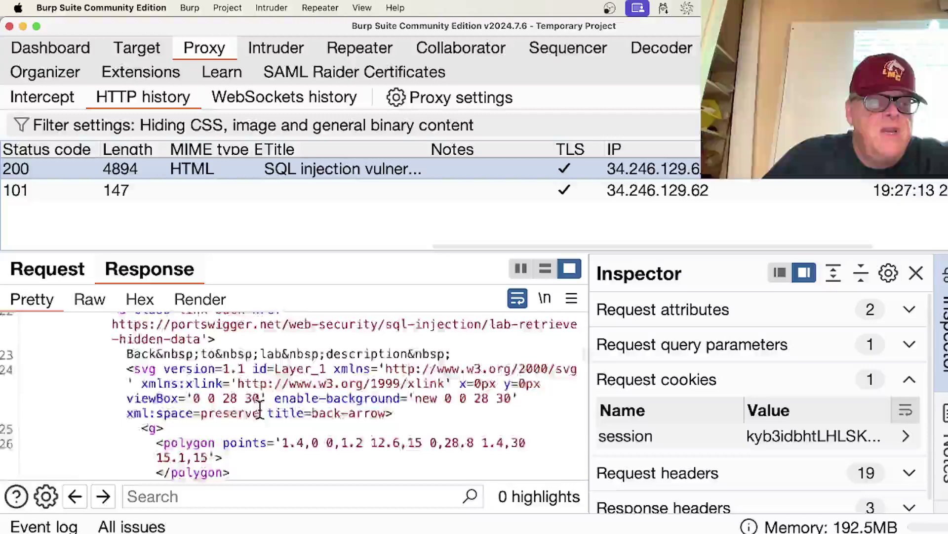
pyautogui.scroll(-5, 260, 409)
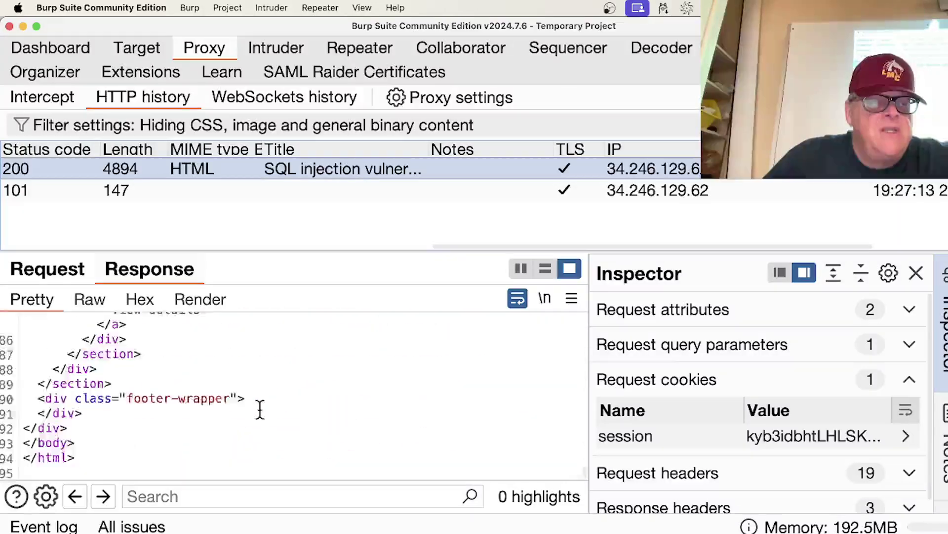
pyautogui.scroll(15, 260, 408)
pyautogui.scroll(2, 260, 408)
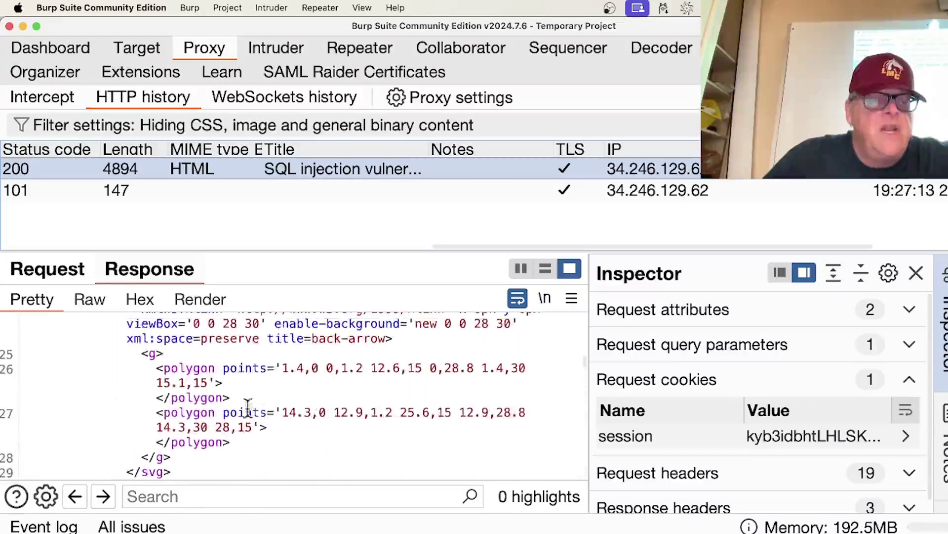
pyautogui.click(68, 269)
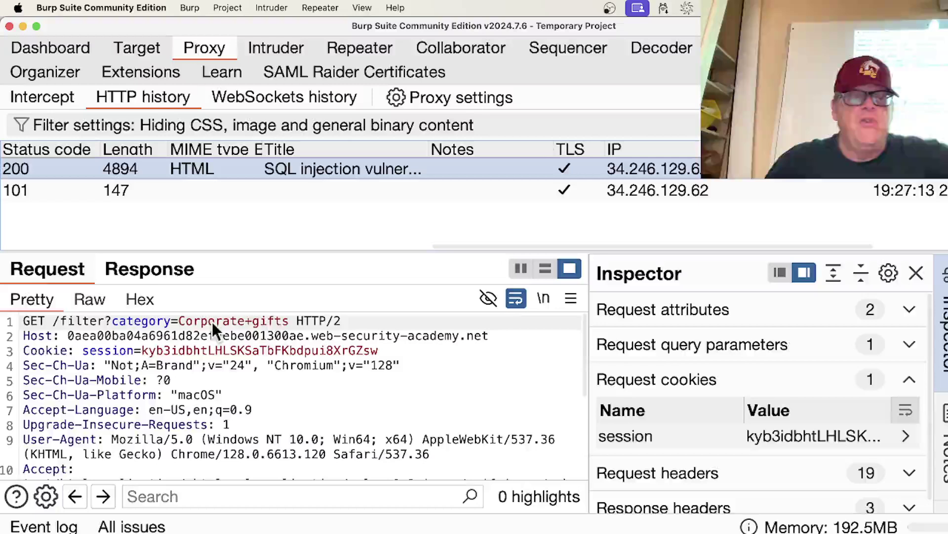
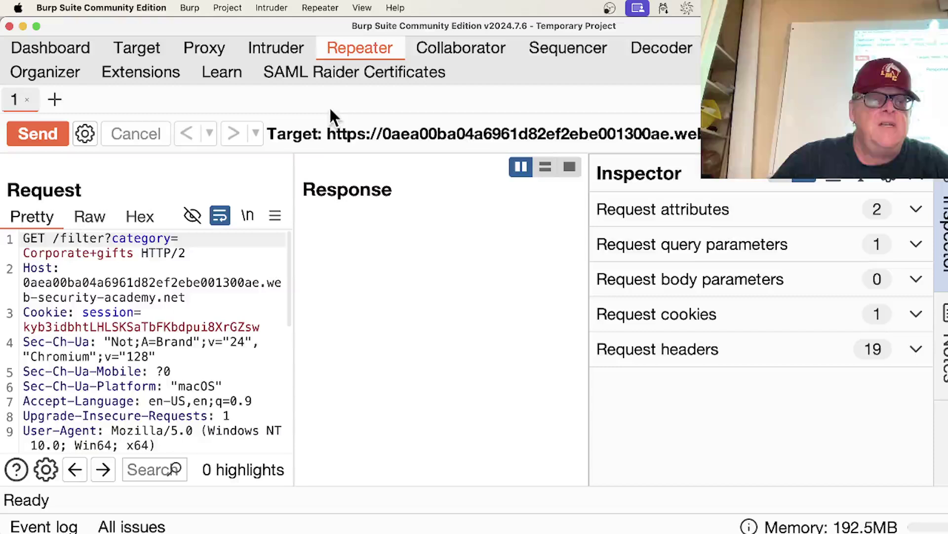
# Collapse the Inspector panel and trim the category value from 'Corporate+gifts' to 'Corporate+gift'
pyautogui.click(916, 181)
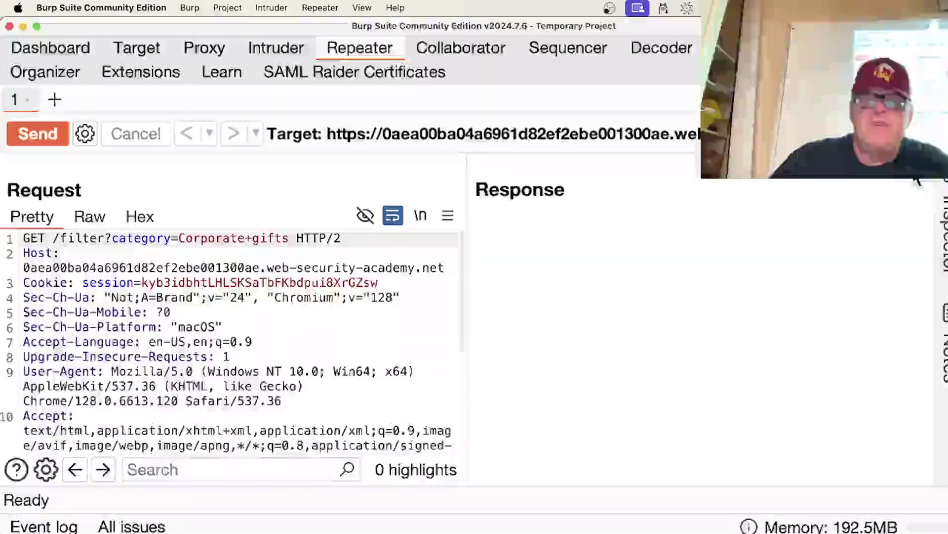
pyautogui.click(289, 239)
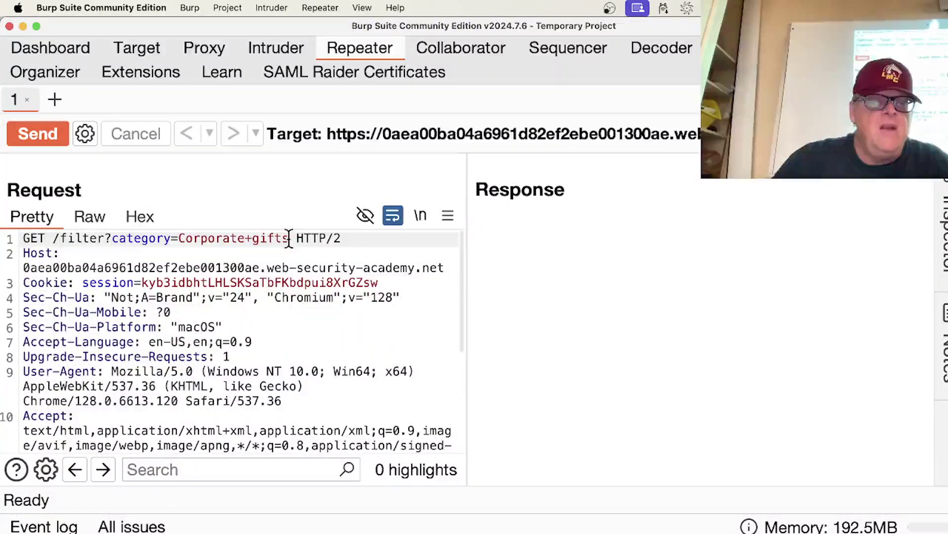
pyautogui.press('BackSpace')
pyautogui.press('BackSpace')
pyautogui.press('BackSpace')
pyautogui.press('BackSpace')
pyautogui.press('BackSpace')
pyautogui.press('BackSpace')
pyautogui.press('BackSpace')
pyautogui.press('BackSpace')
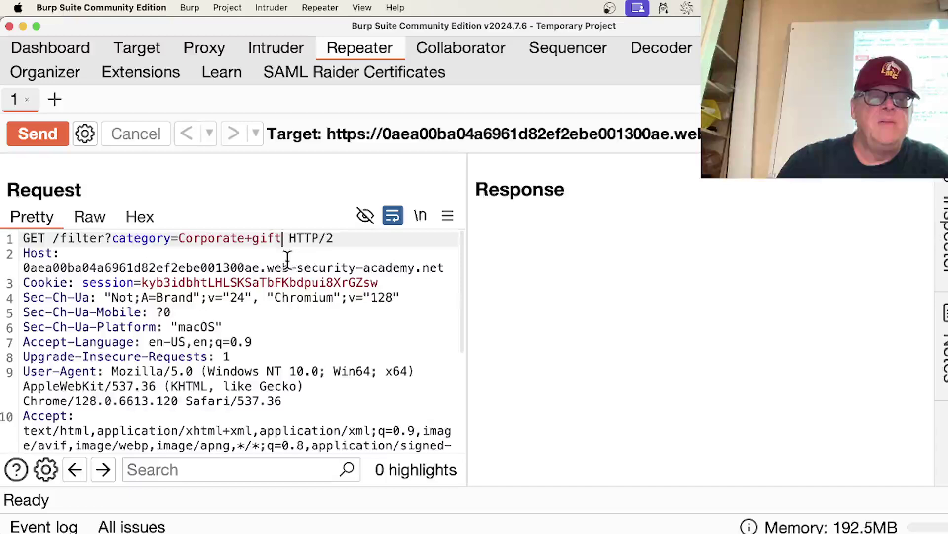
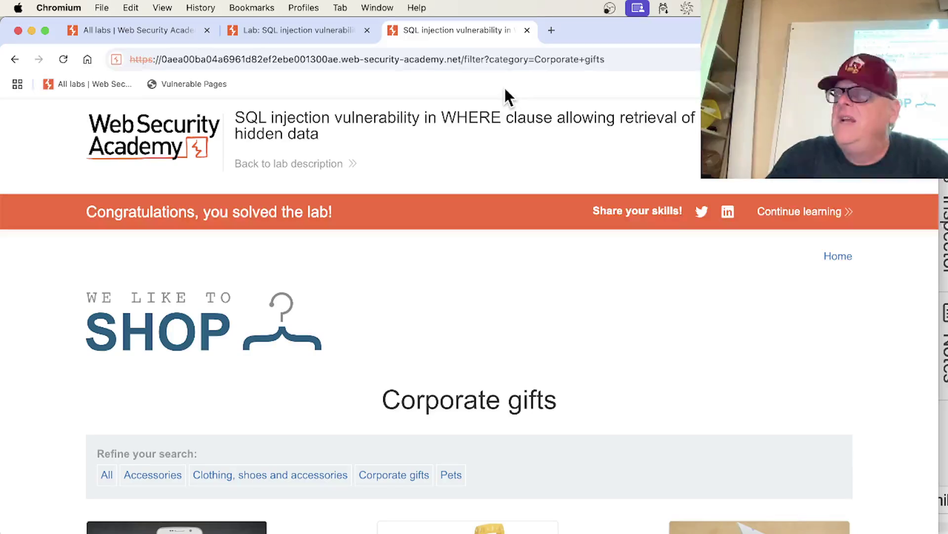
# Close the solved lab's tabs and open the login bypass lab in a new tab
pyautogui.click(527, 30)
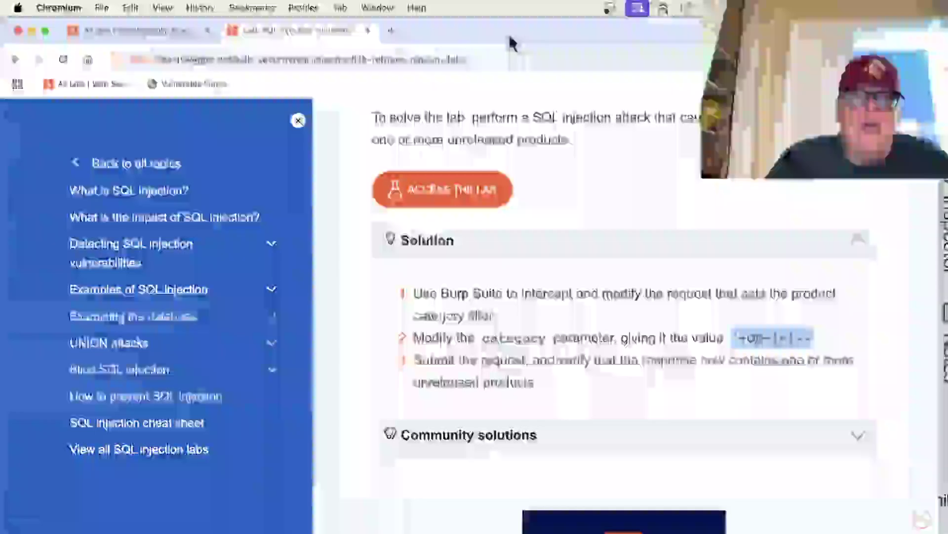
pyautogui.click(369, 29)
pyautogui.scroll(-3, 437, 221)
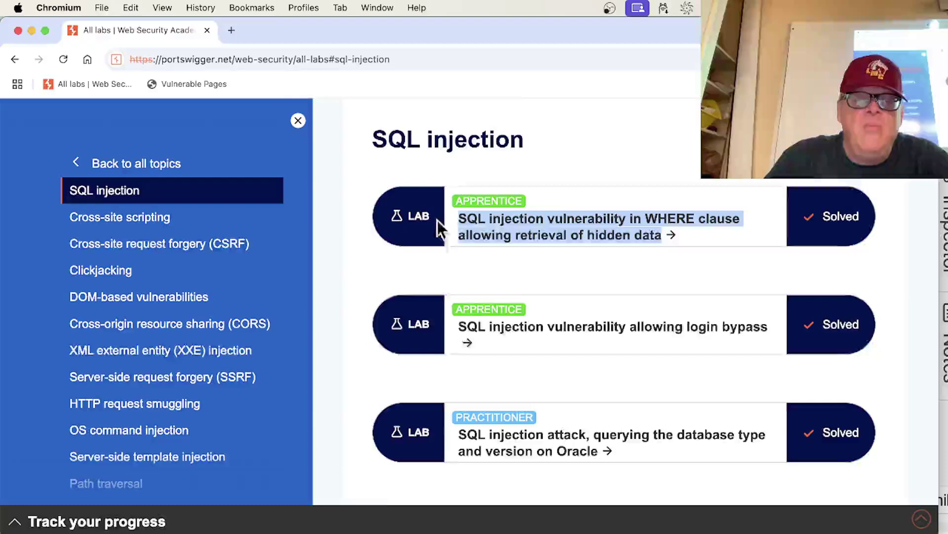
pyautogui.rightClick(514, 295)
pyautogui.click(528, 304)
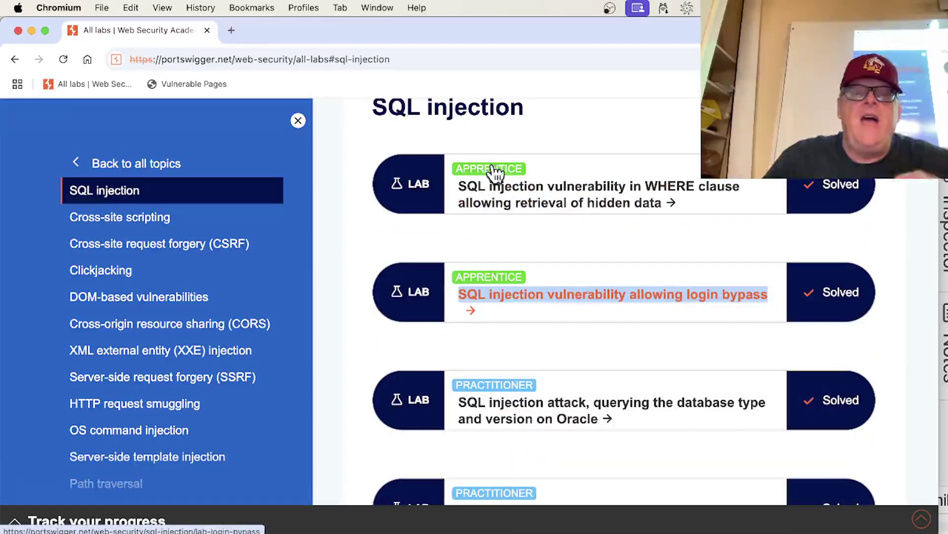
# From the login bypass lab page, launch the lab instance in its own new tab
pyautogui.click(273, 31)
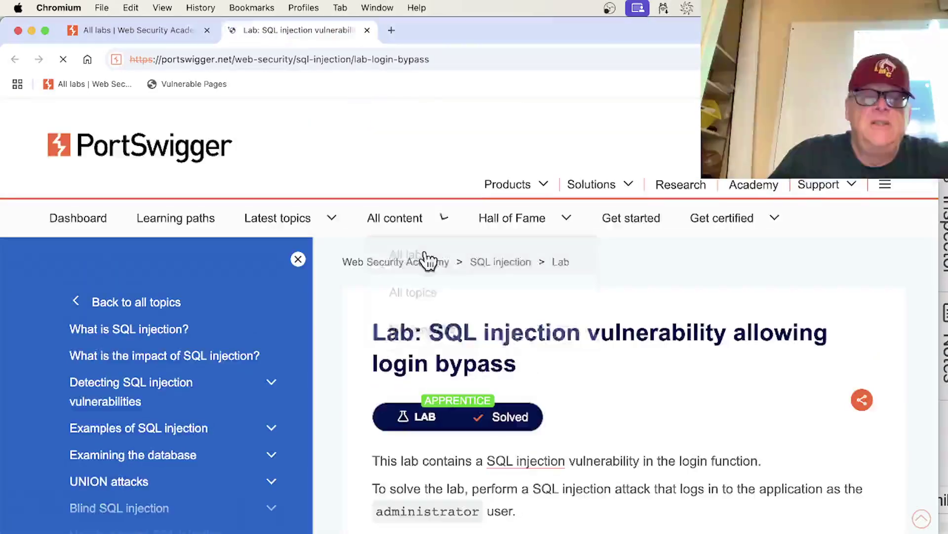
pyautogui.scroll(-5, 467, 392)
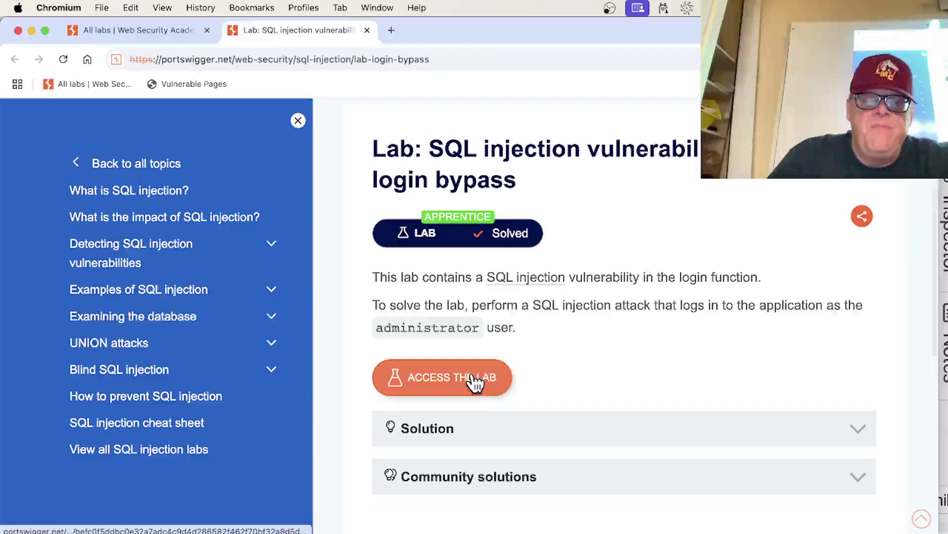
pyautogui.rightClick(469, 372)
pyautogui.click(496, 372)
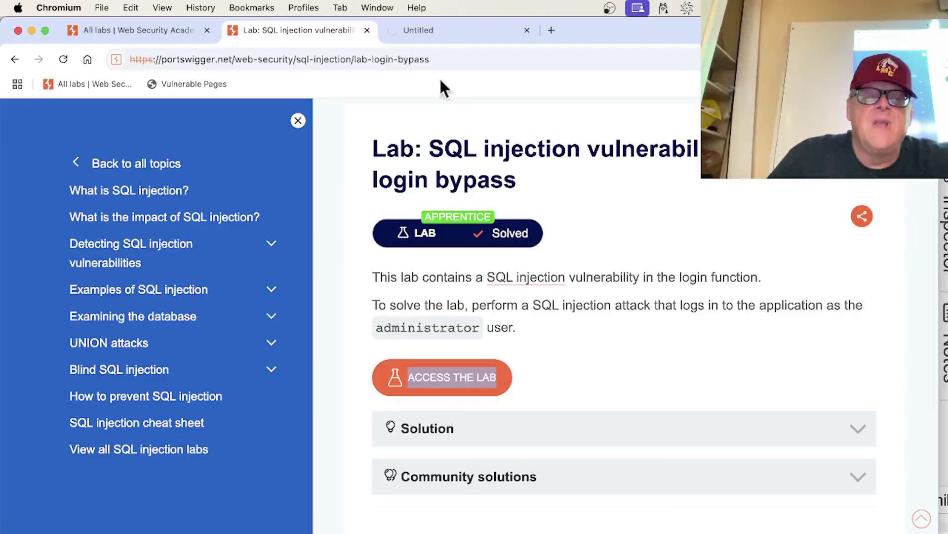
pyautogui.click(437, 33)
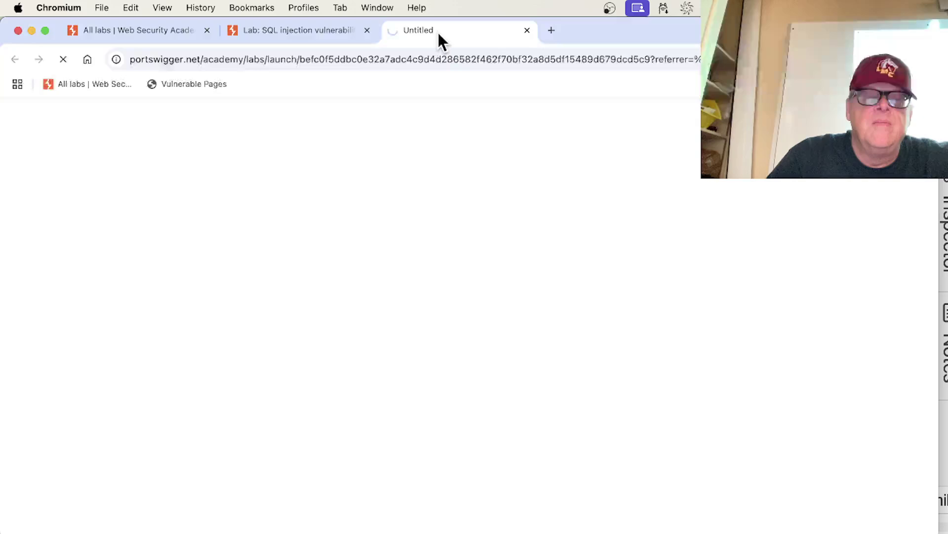
# Expand the login bypass lab's Solution section and highlight the administrator'-- payload
pyautogui.click(315, 34)
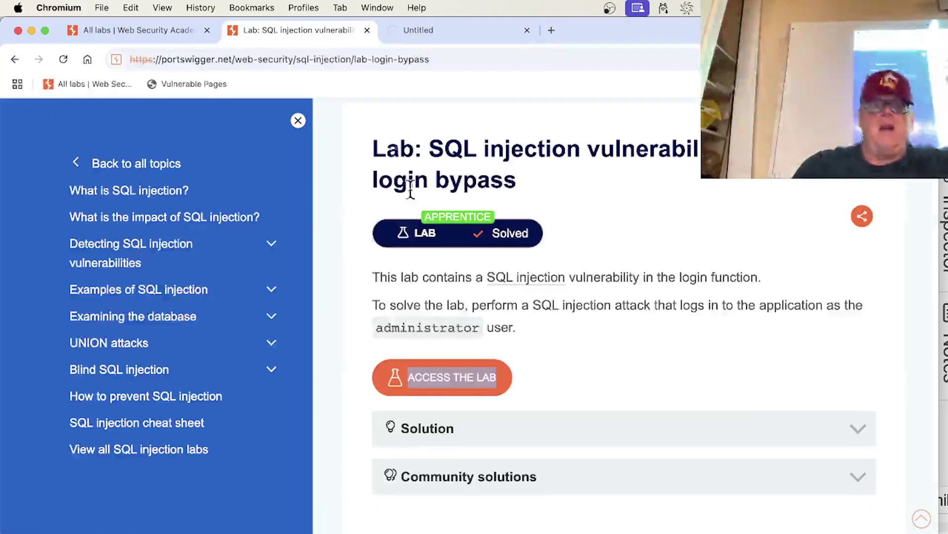
pyautogui.click(858, 430)
pyautogui.scroll(-1, 817, 520)
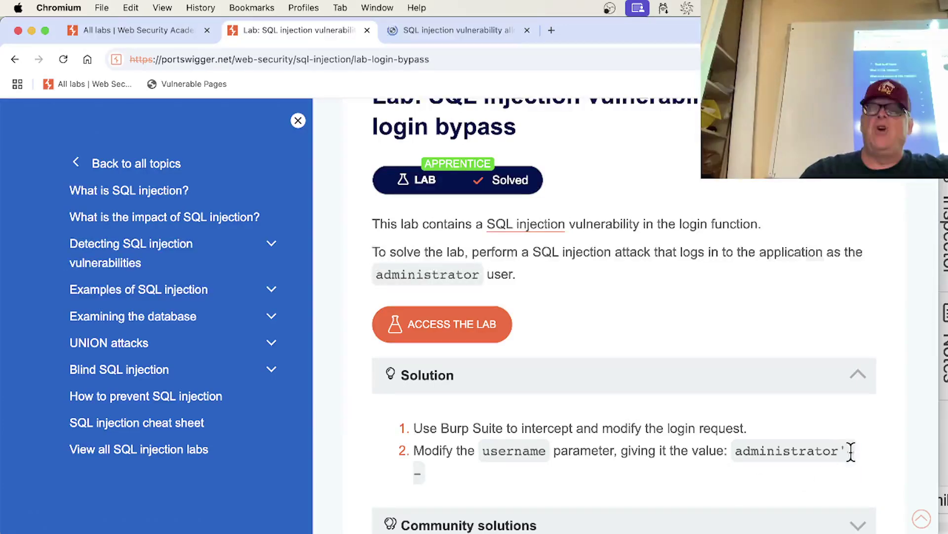
pyautogui.scroll(1, 850, 449)
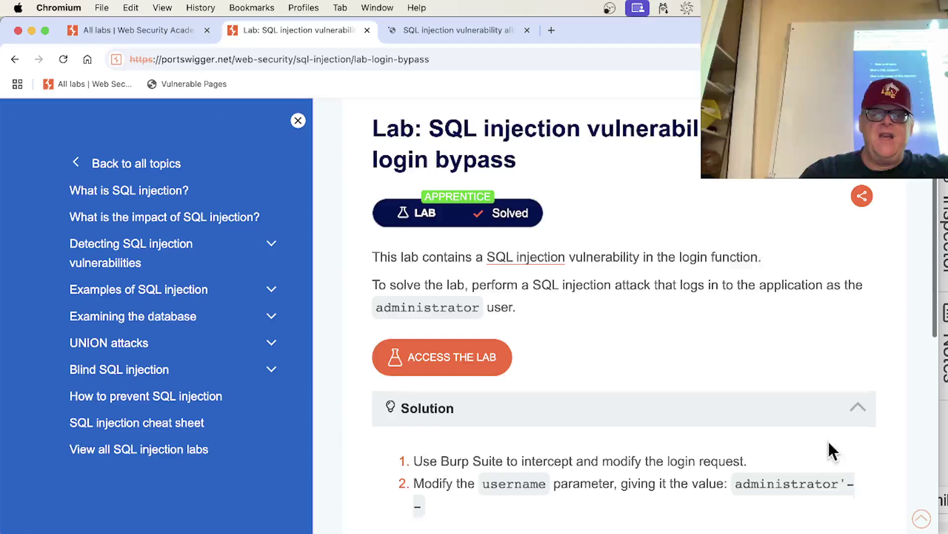
pyautogui.scroll(1, 829, 447)
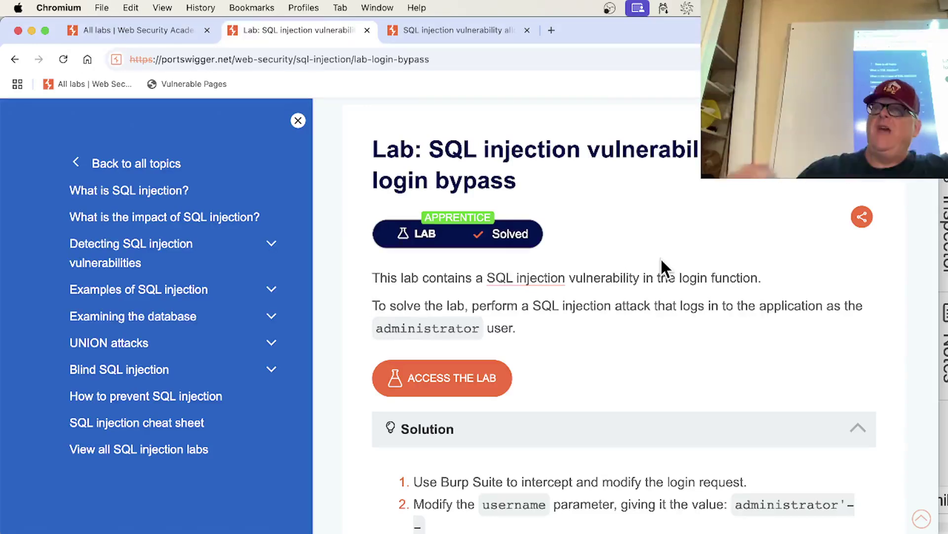
pyautogui.scroll(-5, 662, 296)
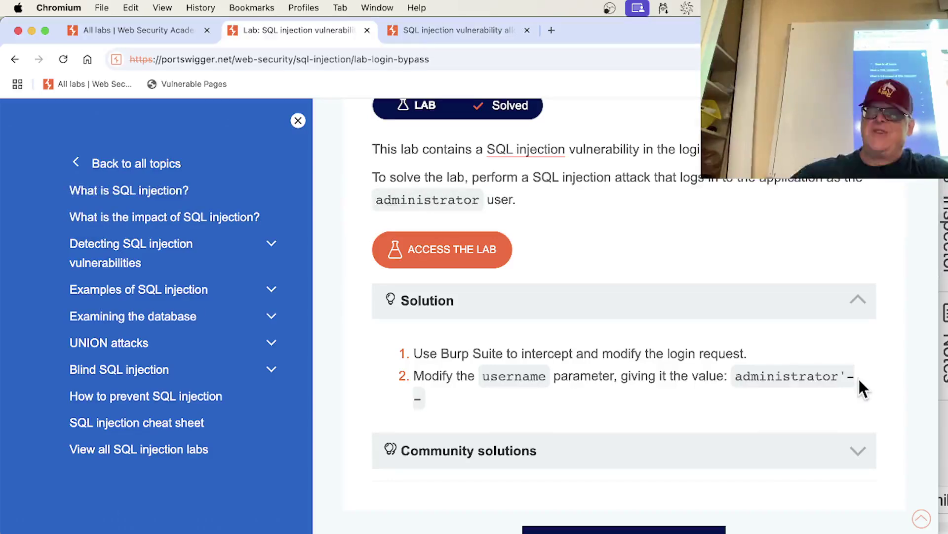
pyautogui.moveTo(735, 374); pyautogui.dragTo(840, 372)
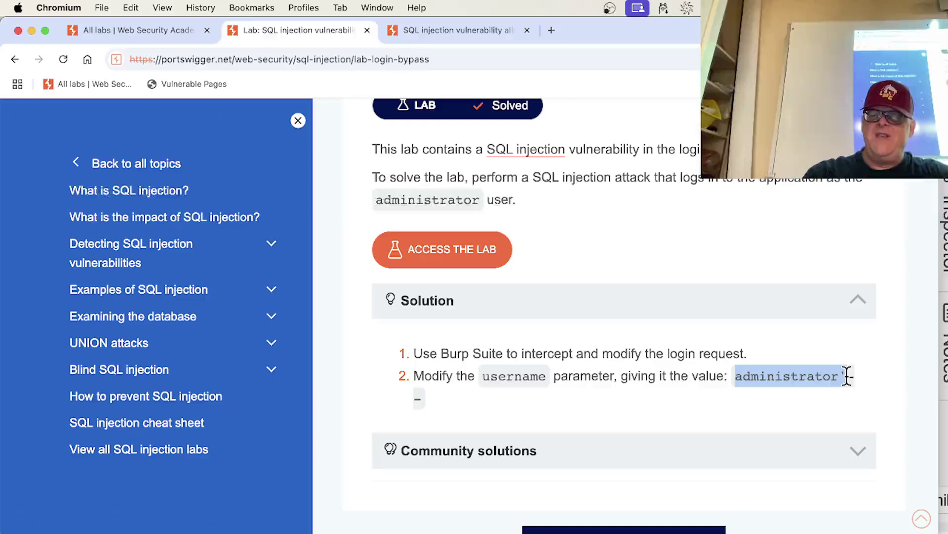
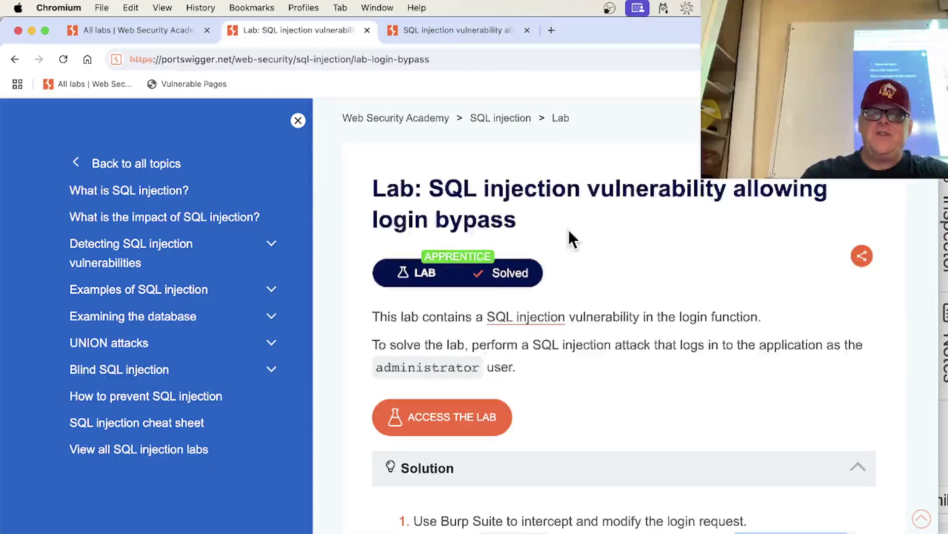
# Scroll down to read the administrator'-- payload in the Solution section
pyautogui.scroll(-3, 573, 235)
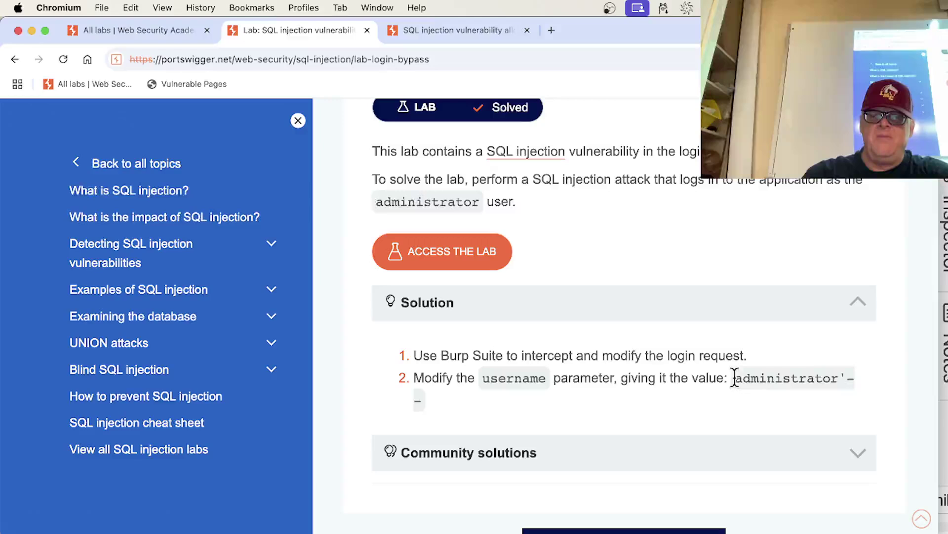
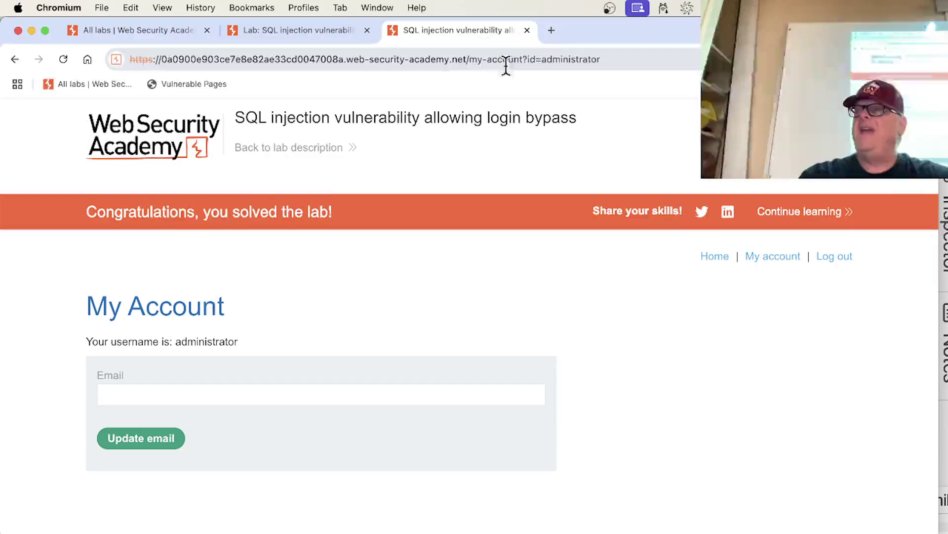
# Return to the 'Lab: SQL injection vulnerability' description page to see its Solved badge
pyautogui.click(312, 29)
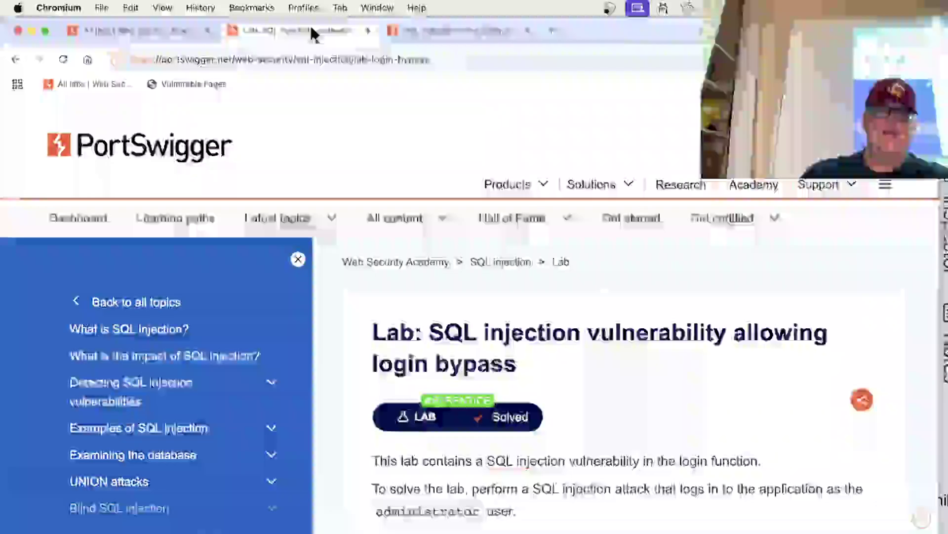
# Review the All labs SQL injection list with the login bypass lab marked Solved, then switch to OBS
pyautogui.click(175, 31)
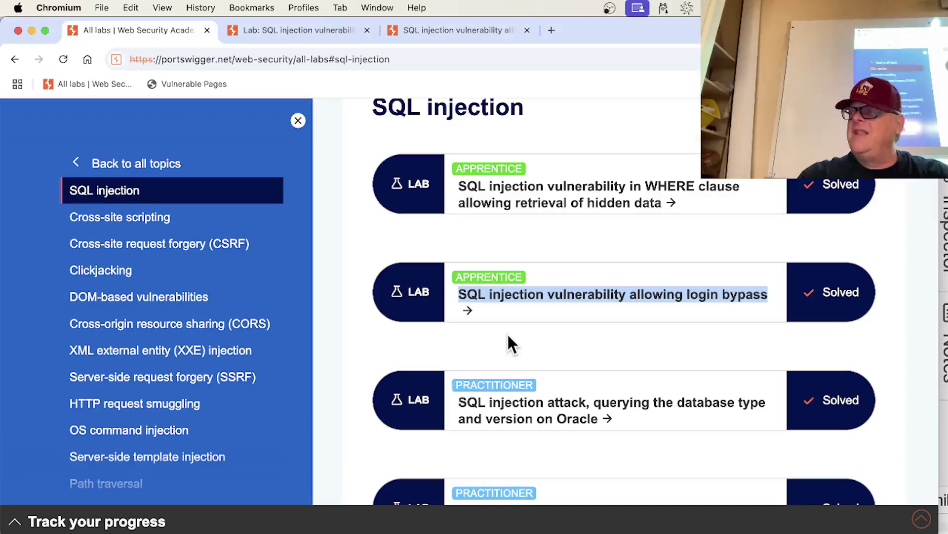
pyautogui.press('super+Tab')
pyautogui.press('super+Tab')
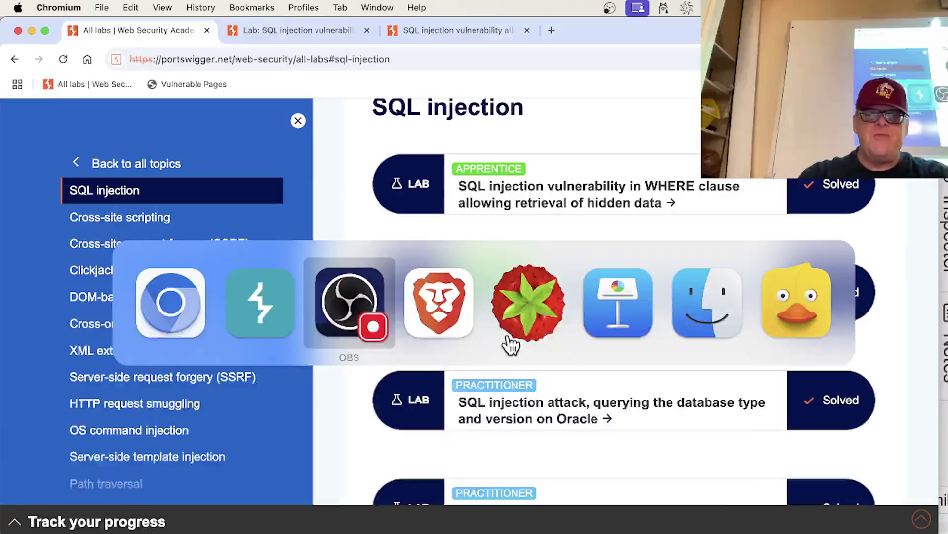